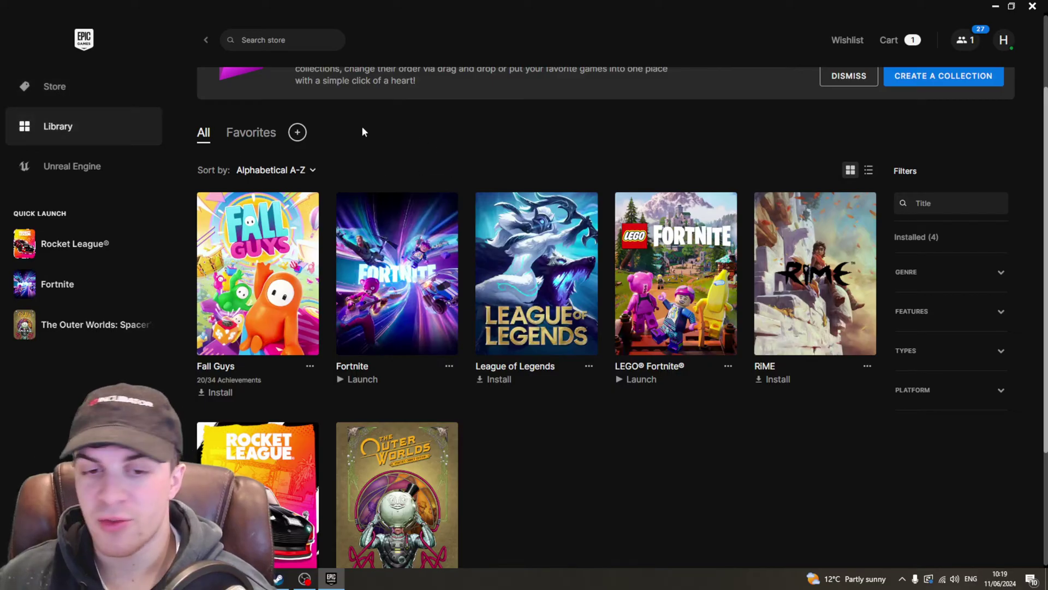
- Open the Manage settings for Fortnite from its options menu in the Library
scroll(381, 200, down, 1)
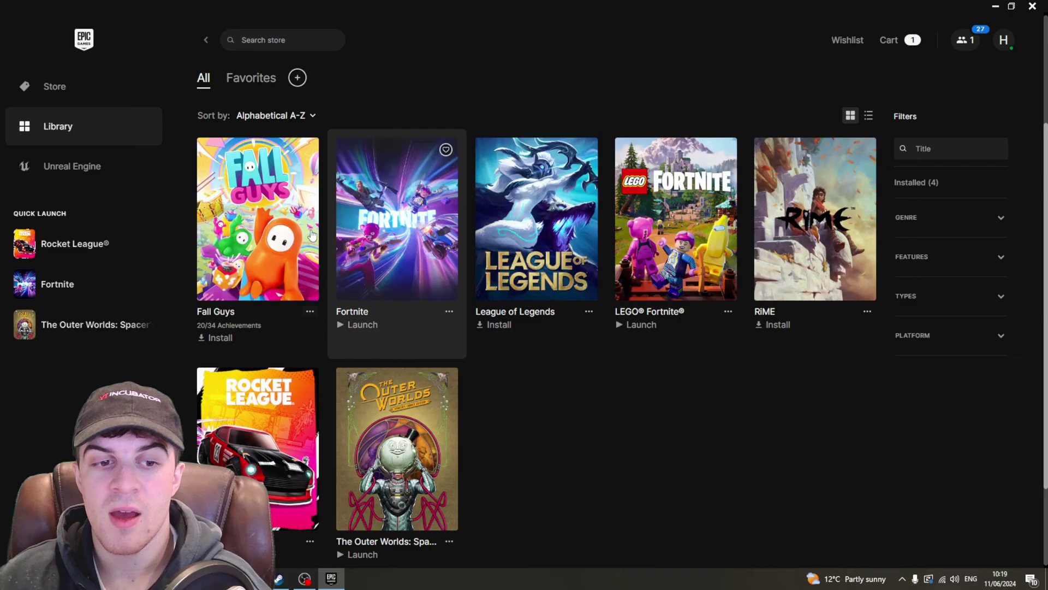
click(449, 314)
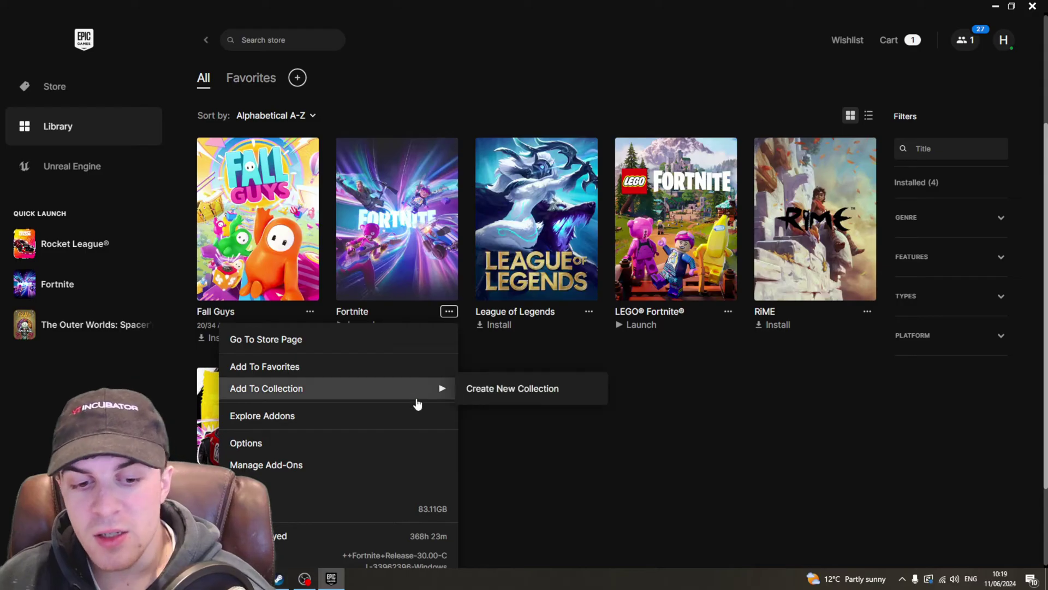
scroll(421, 404, down, 1)
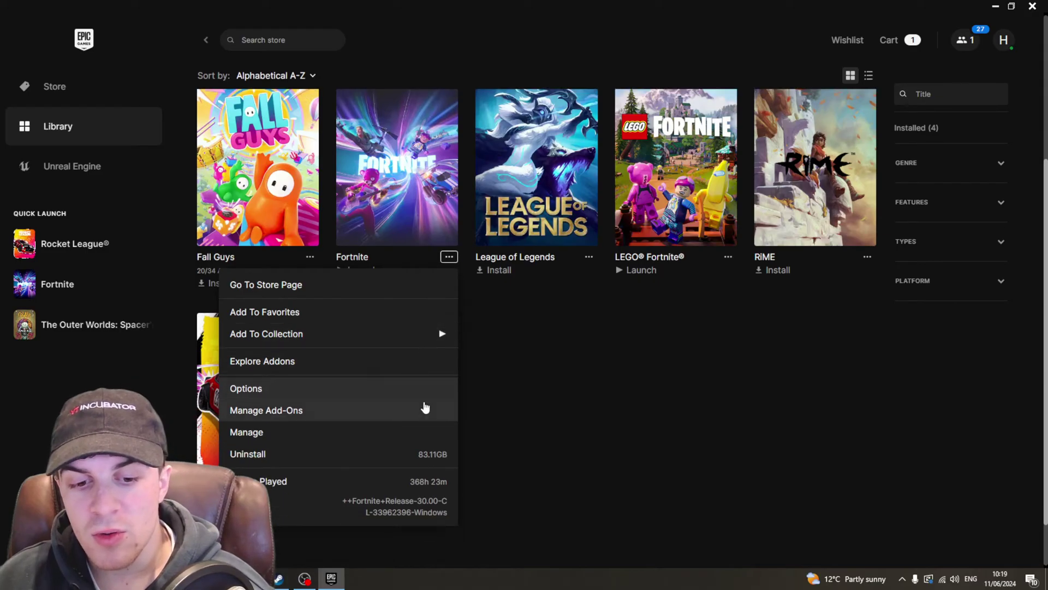
click(333, 434)
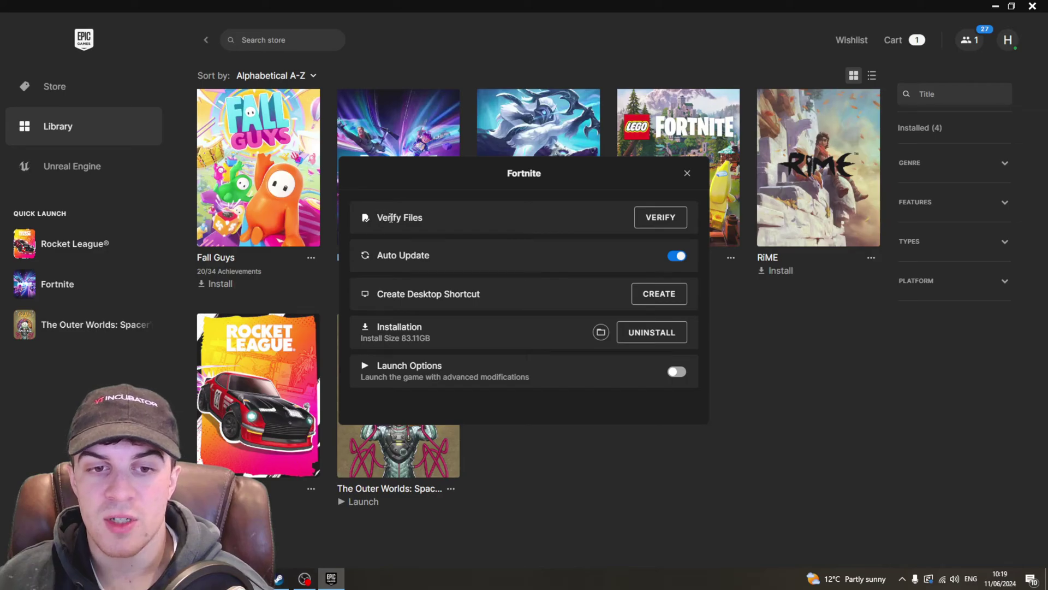
- Start verifying Fortnite's game files, leaving LEGO Fortnite queued behind it
click(653, 219)
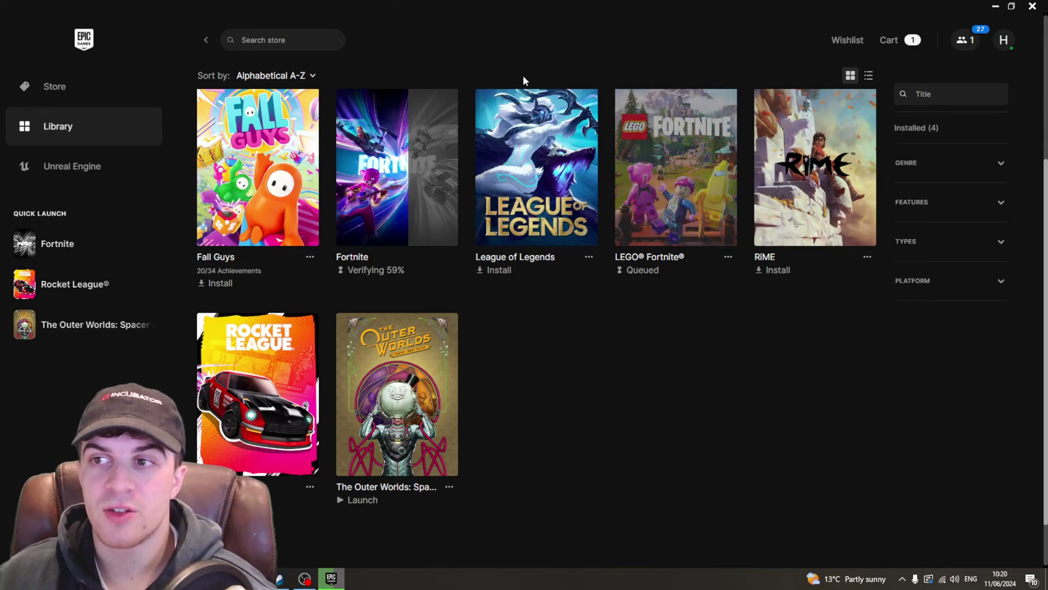
- Close the Epic Games Launcher, check the EpicGamesLauncher process in Task Manager, then close Task Manager
click(1031, 7)
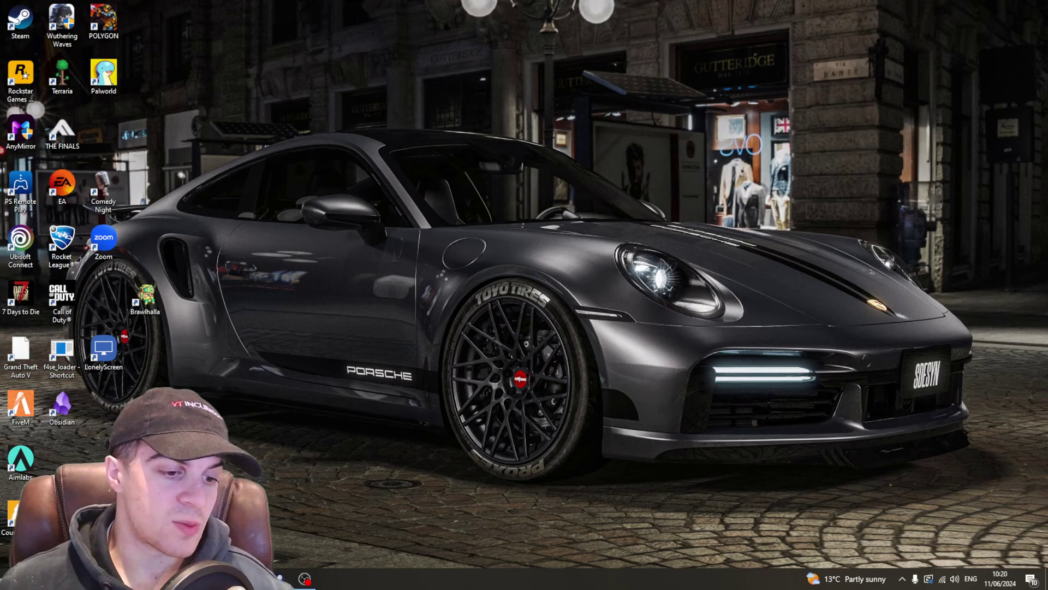
key(super)
text(tas)
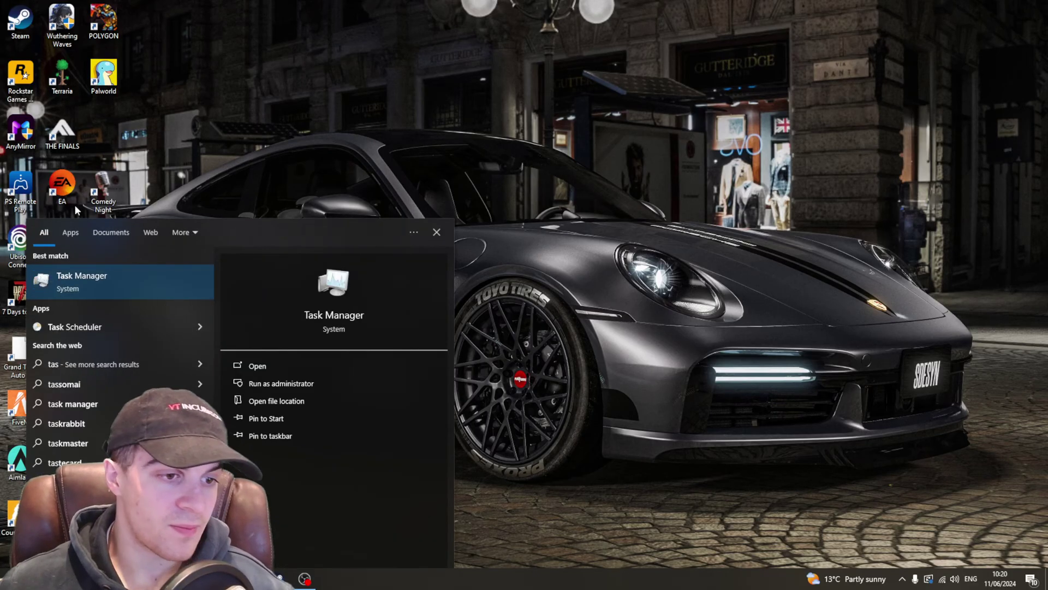
click(98, 277)
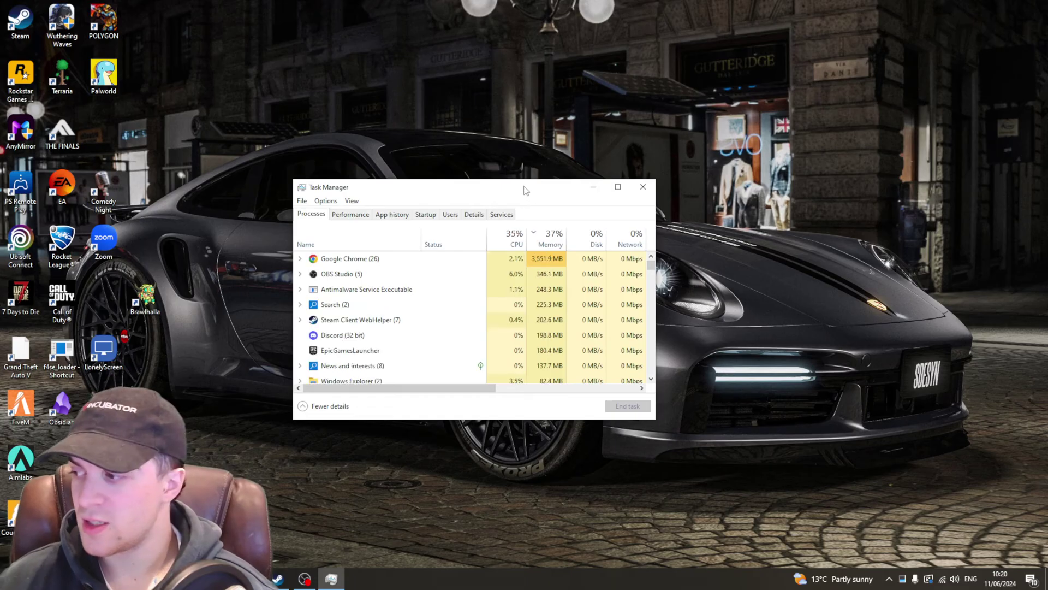
drag(508, 182, 509, 167)
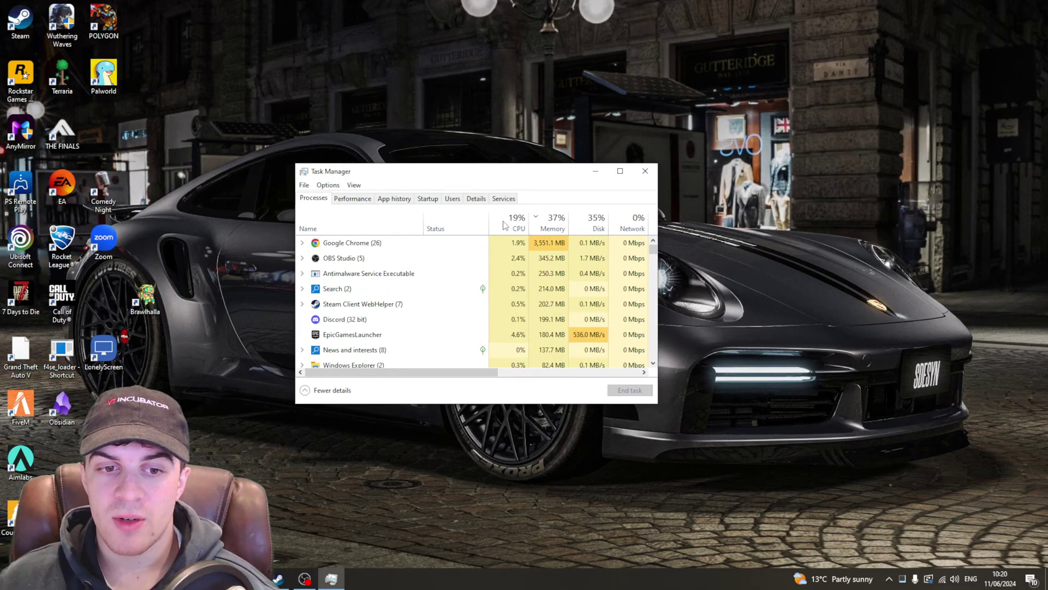
click(367, 318)
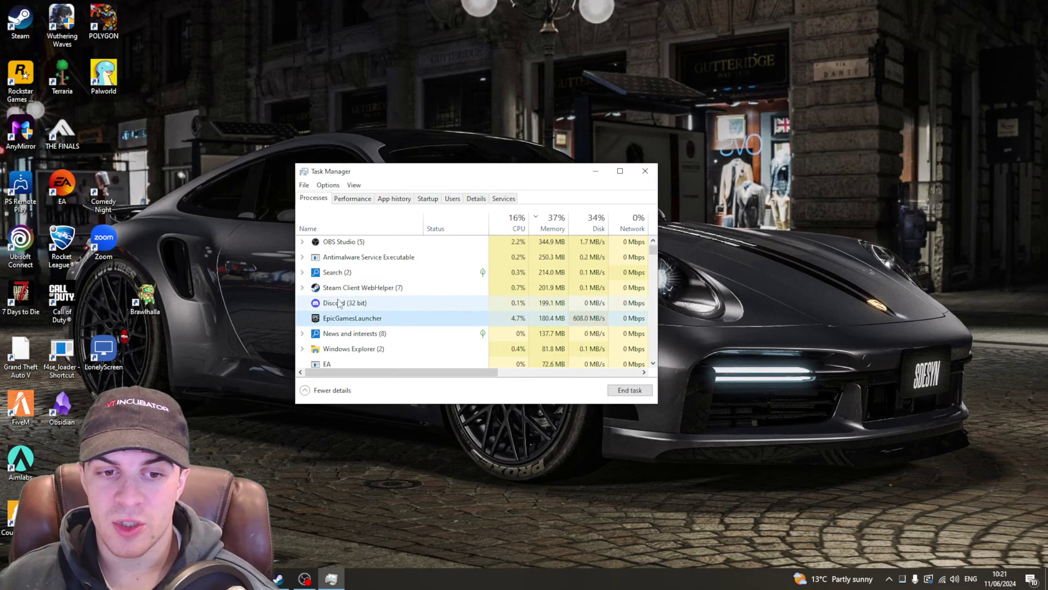
click(645, 172)
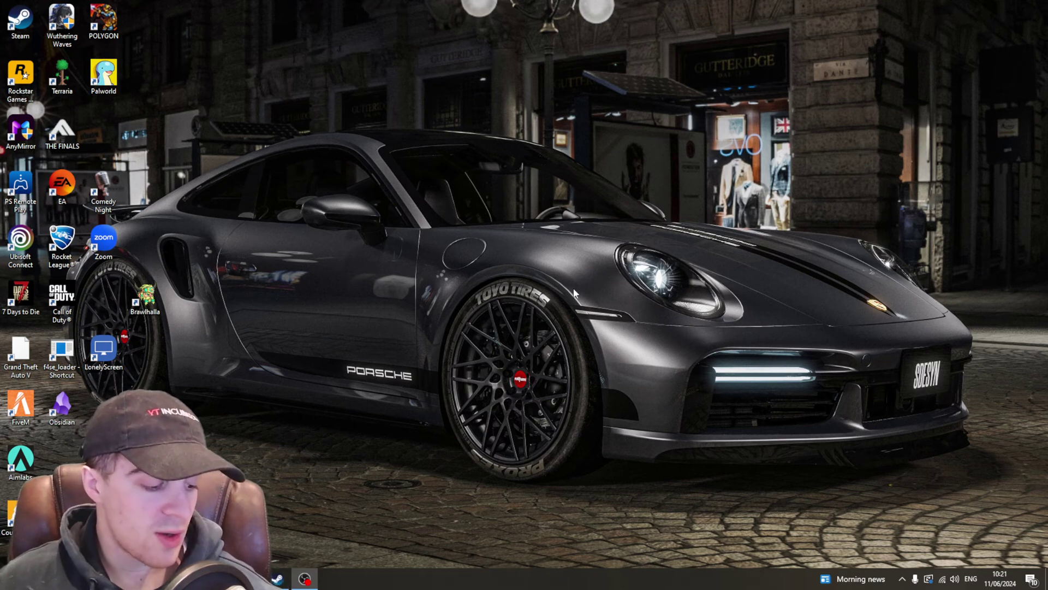
key(super+r)
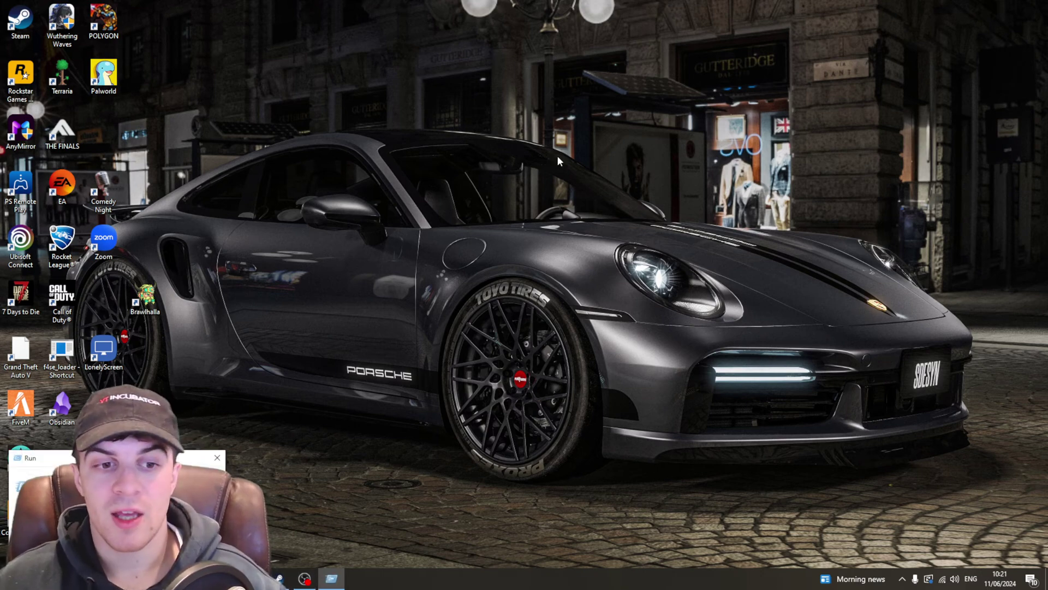
mouse_move(148, 462)
mouse_down()
mouse_move(528, 215)
mouse_move(537, 199)
mouse_up()
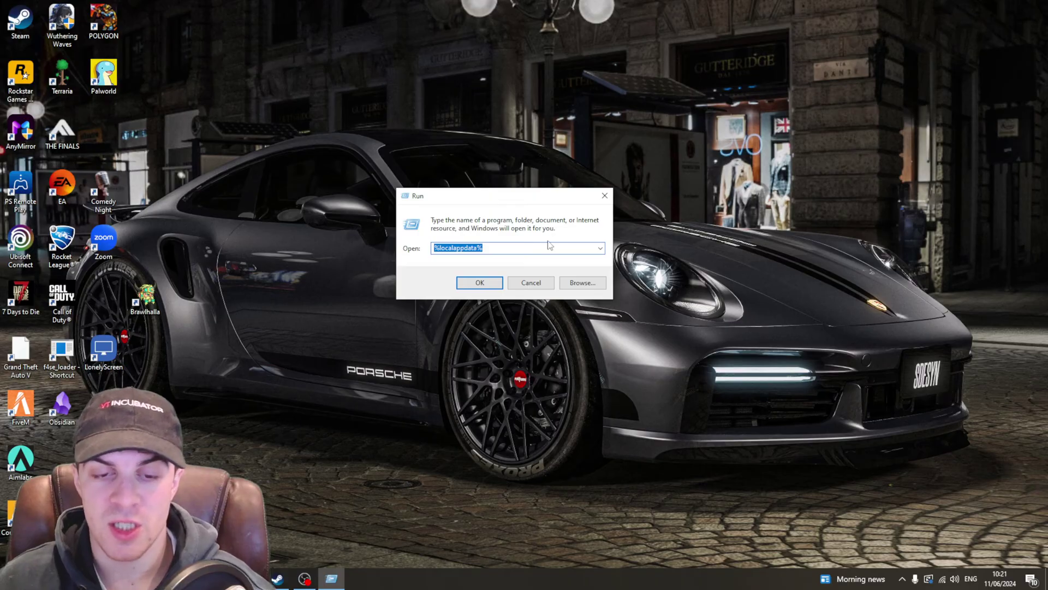
click(442, 249)
drag(481, 248, 452, 248)
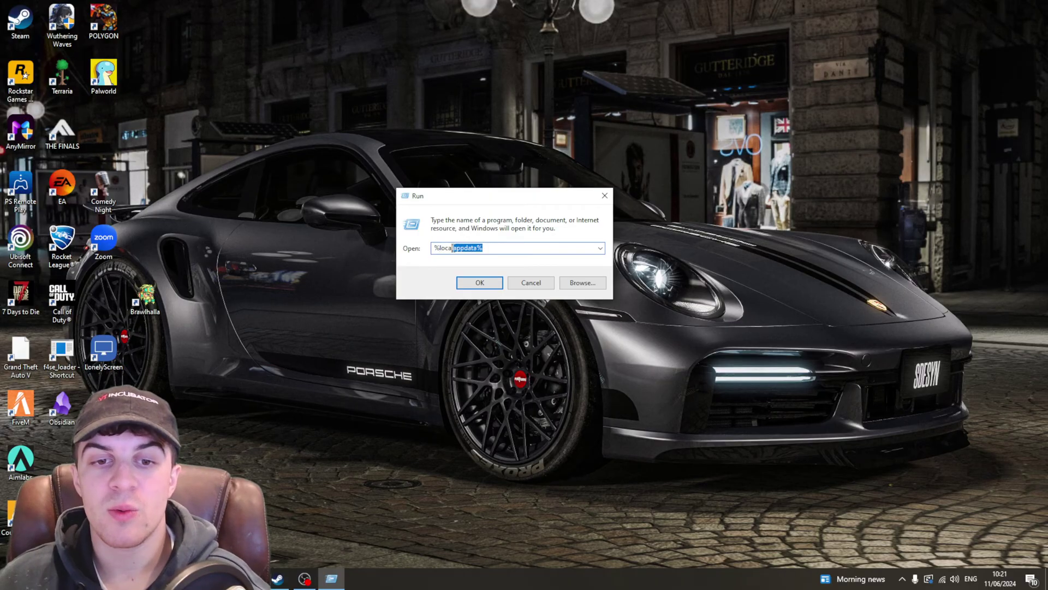
click(446, 247)
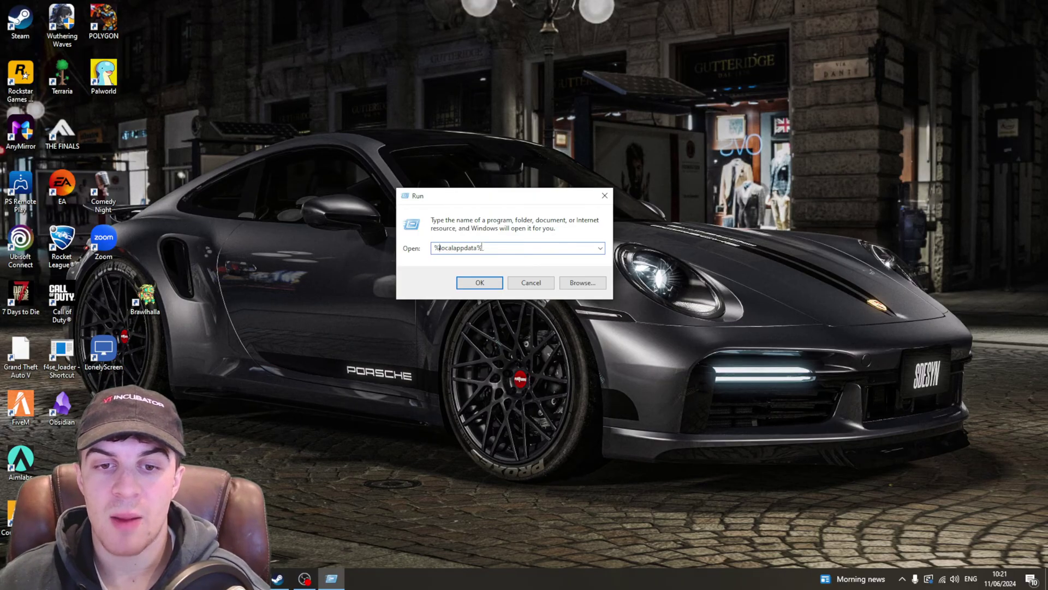
click(480, 282)
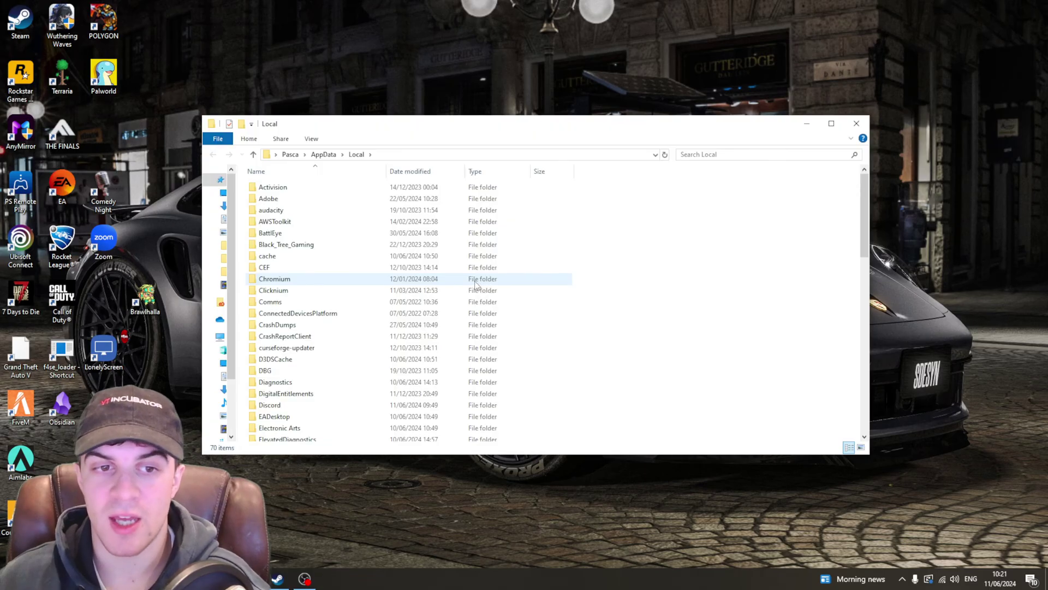
drag(478, 131, 479, 166)
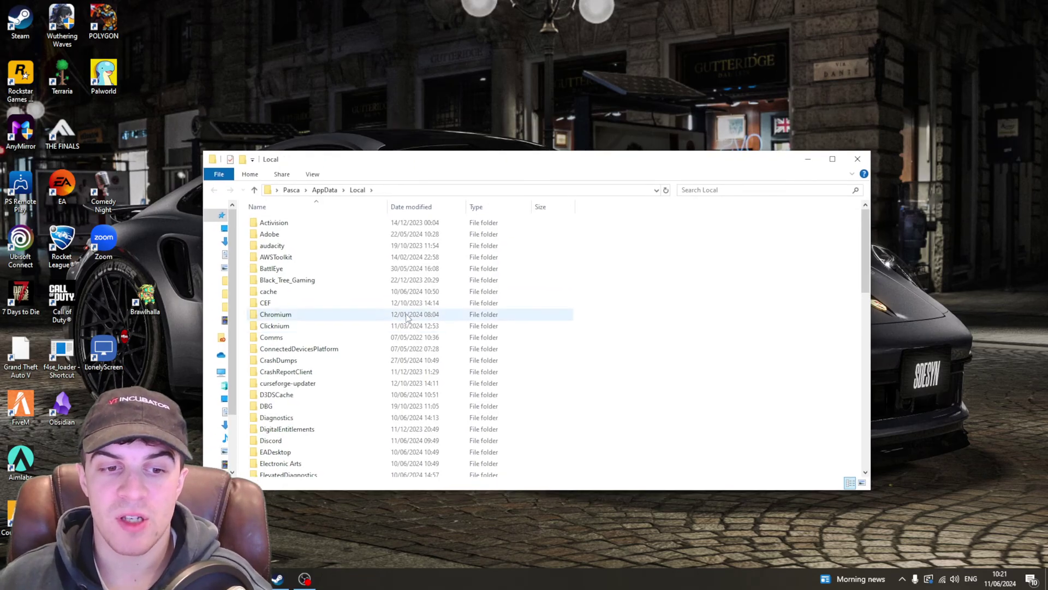
scroll(399, 298, down, 3)
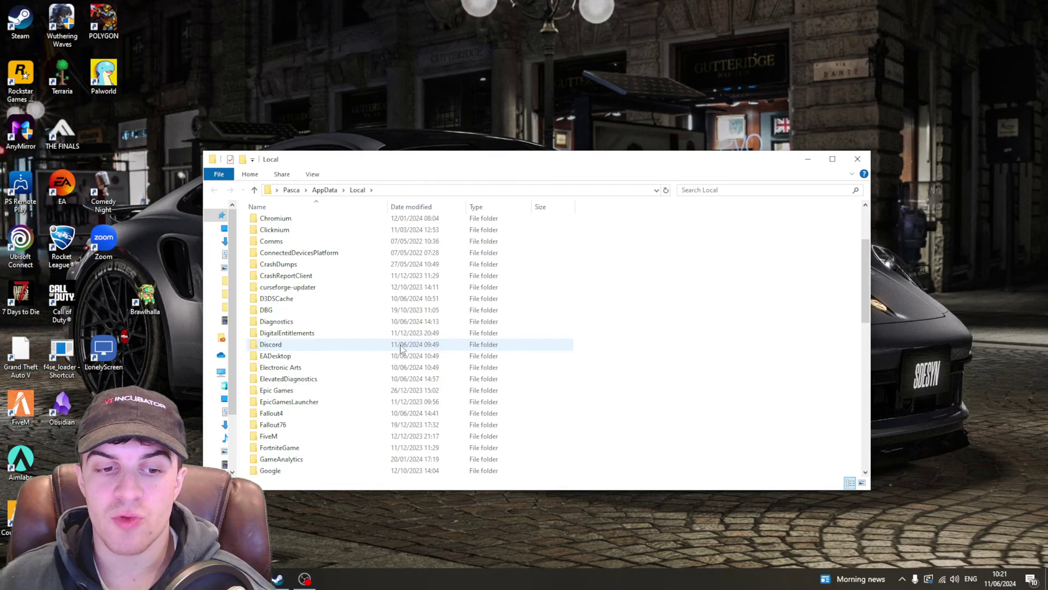
click(301, 402)
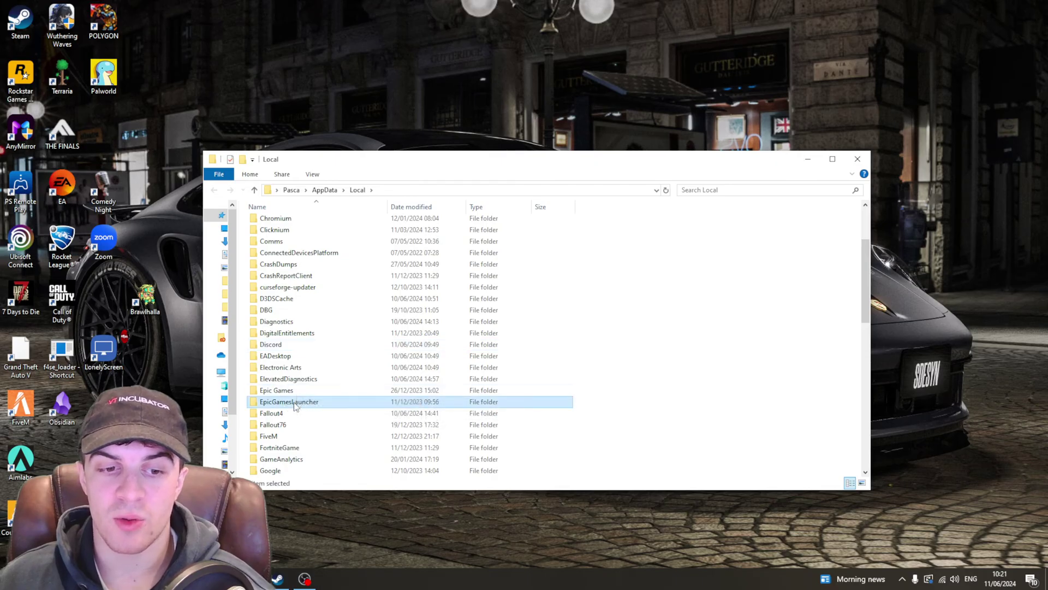
double_click(294, 403)
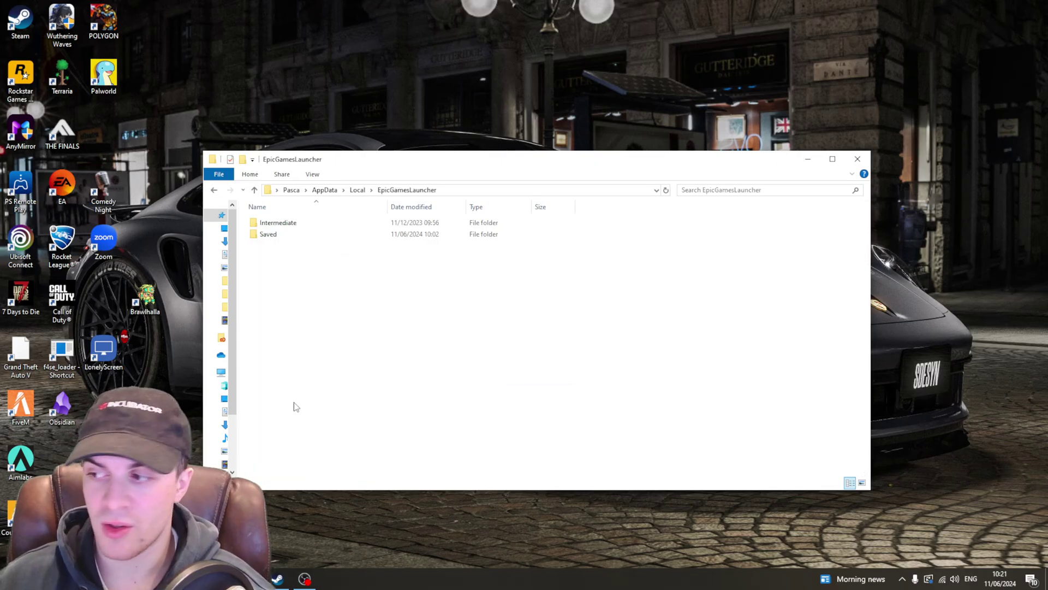
double_click(288, 236)
click(305, 269)
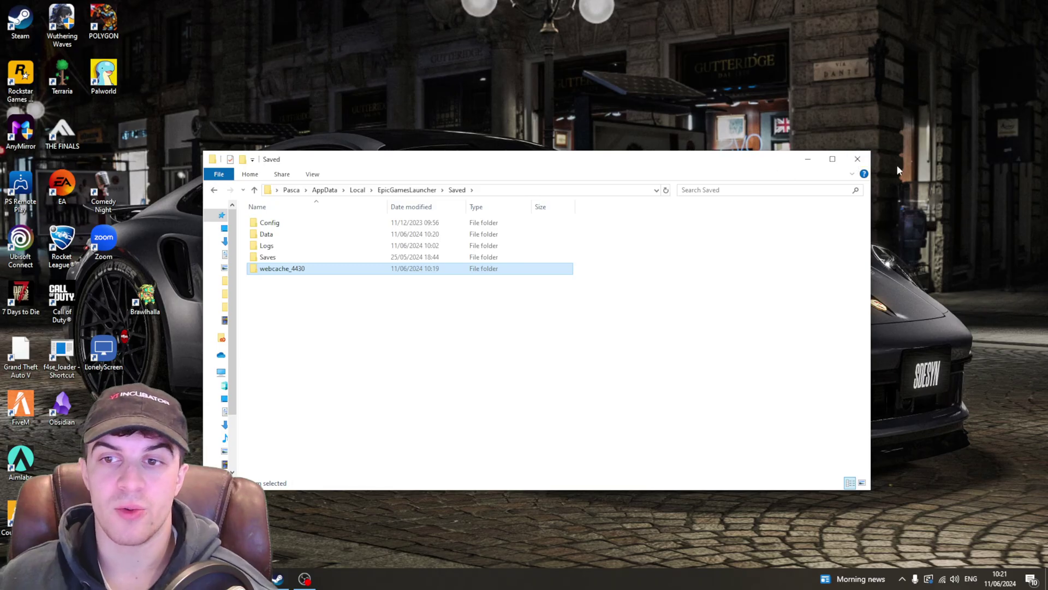
click(856, 166)
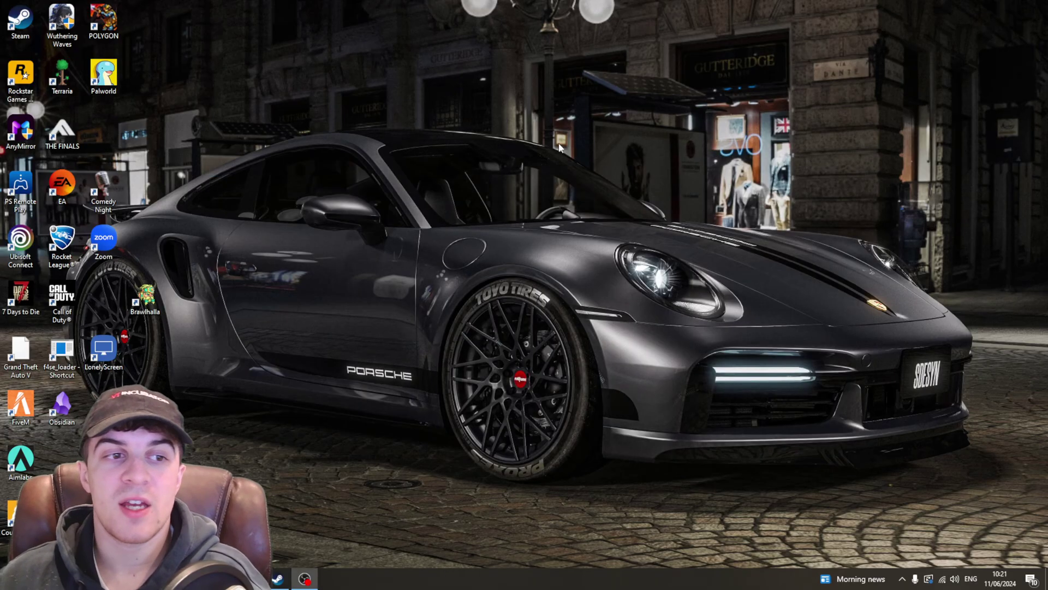
- Relaunch Epic Games Launcher via 'epic' in Start search and restore it to a window
key(super)
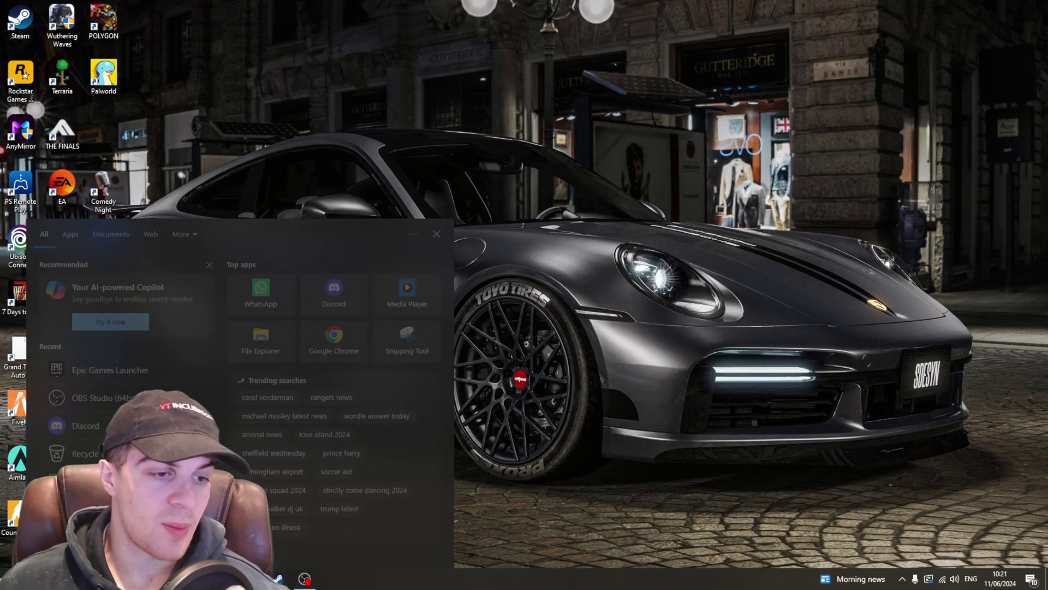
text(epic)
key(Return)
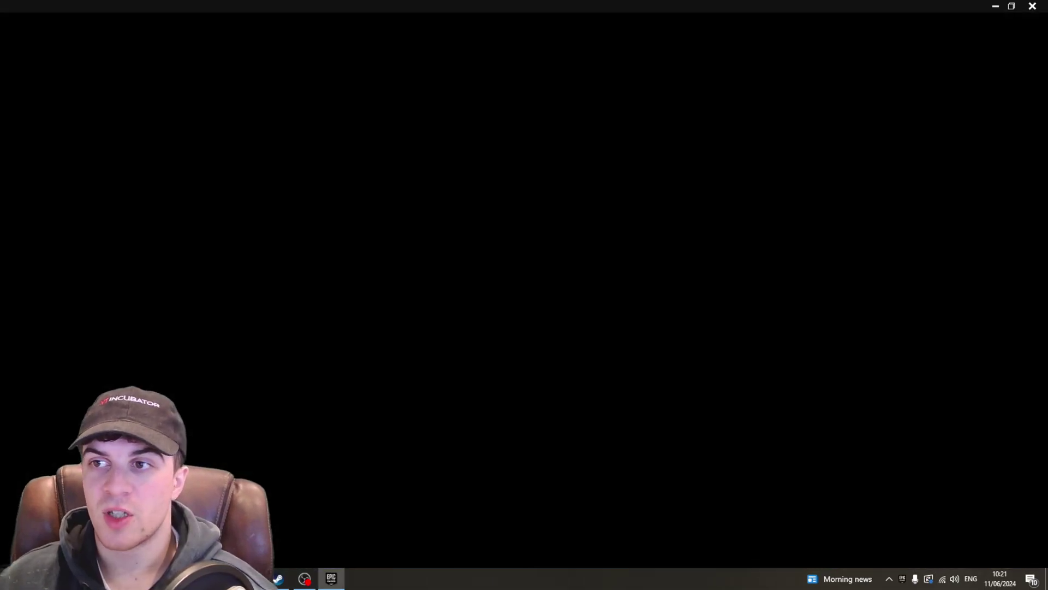
click(1012, 6)
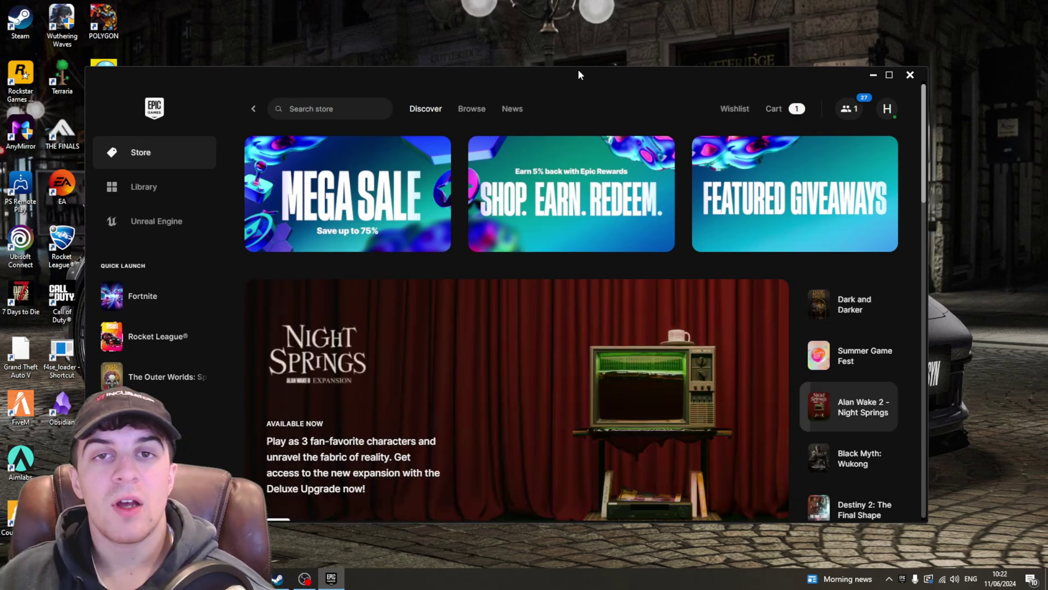
mouse_move(578, 70)
mouse_down()
mouse_move(621, 68)
mouse_move(582, 54)
mouse_up()
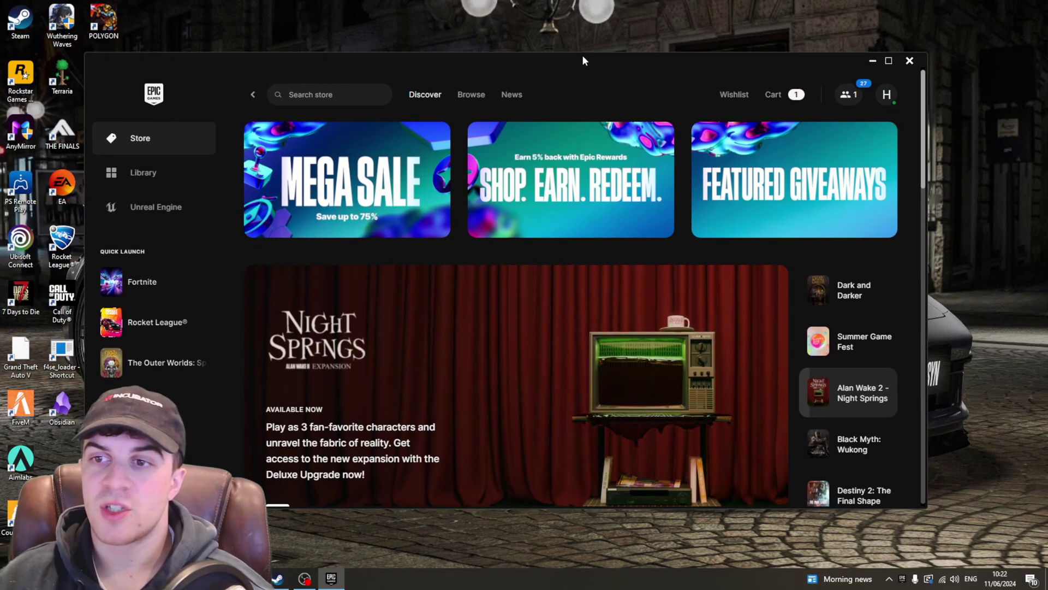
- Go to the Library showing Fall Guys, Fortnite, League of Legends and LEGO Fortnite
click(863, 87)
click(622, 89)
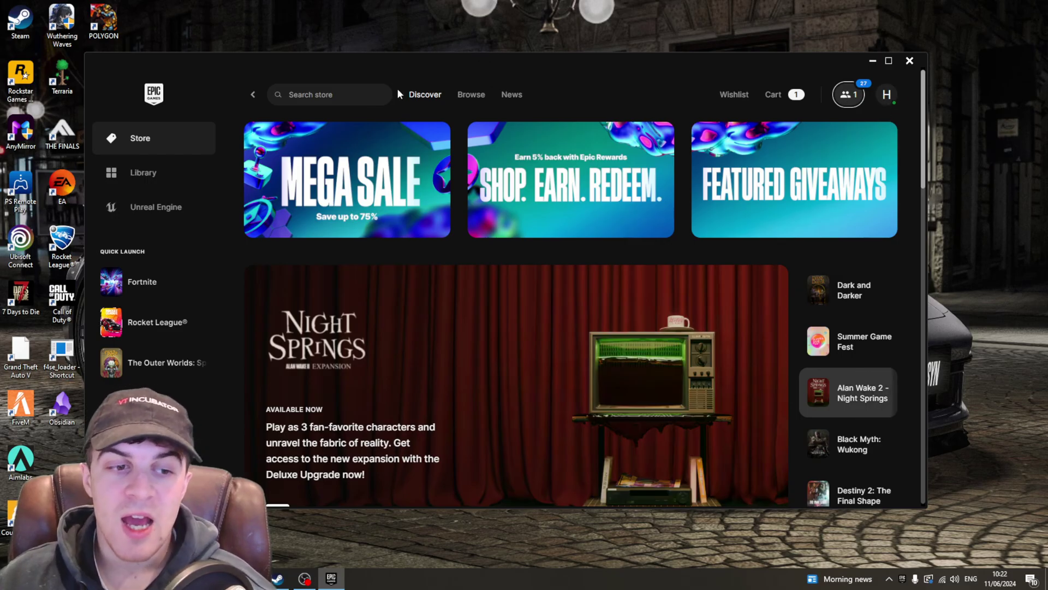
click(175, 171)
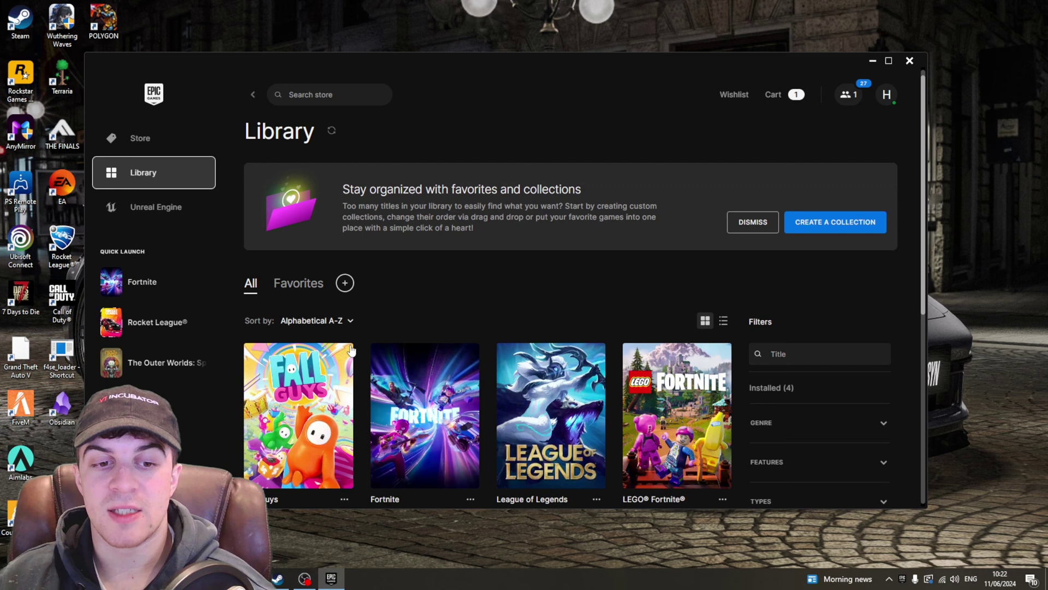
scroll(316, 326, down, 2)
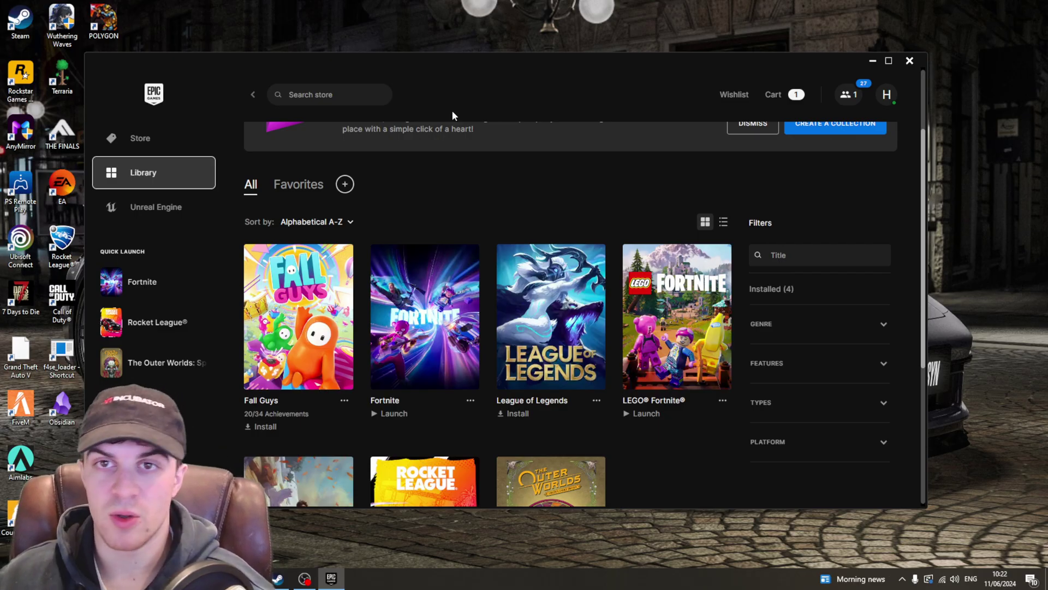
drag(478, 63, 482, 73)
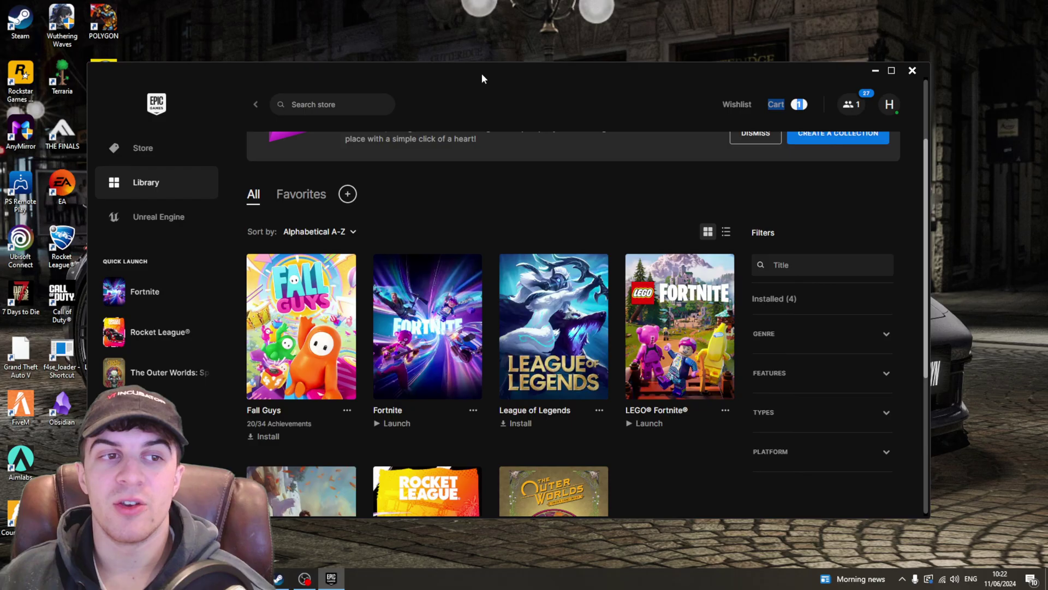